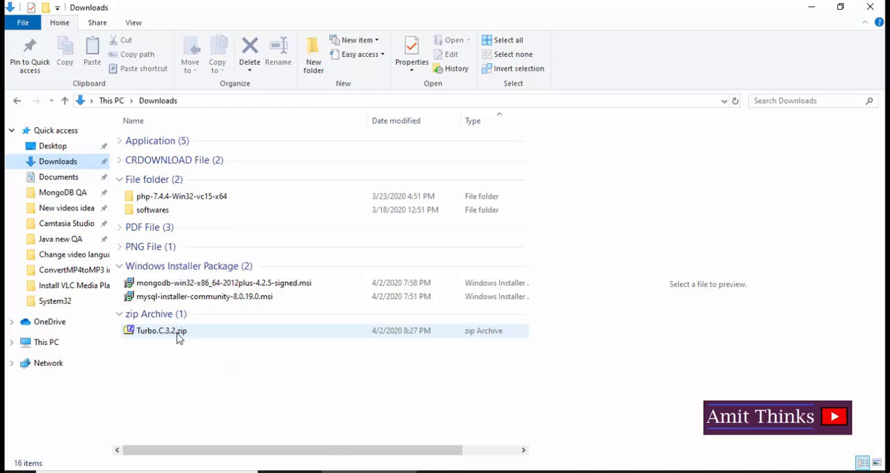
- Copy Turbo.C.3.2.zip from the Downloads folder and open the OS (C:) drive
right_click(178, 337)
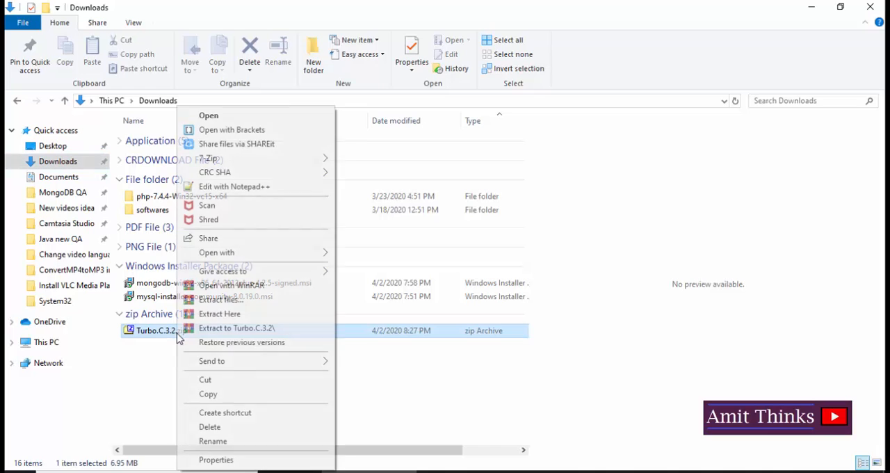
left_click(207, 394)
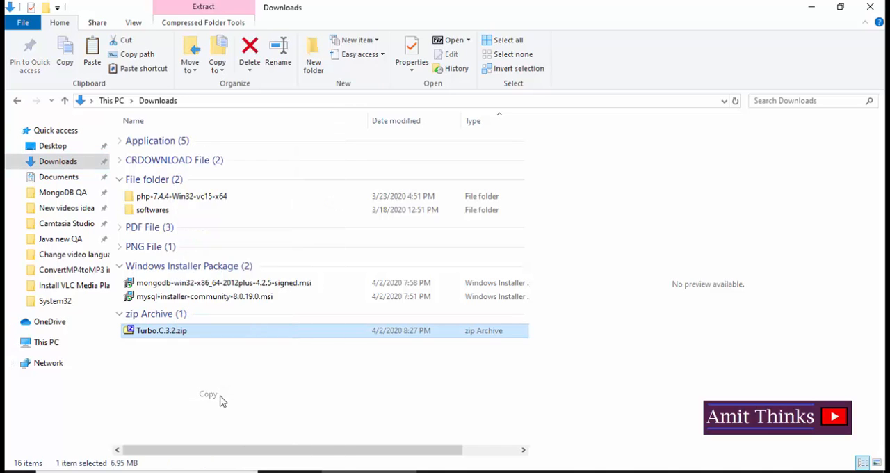
left_click(47, 346)
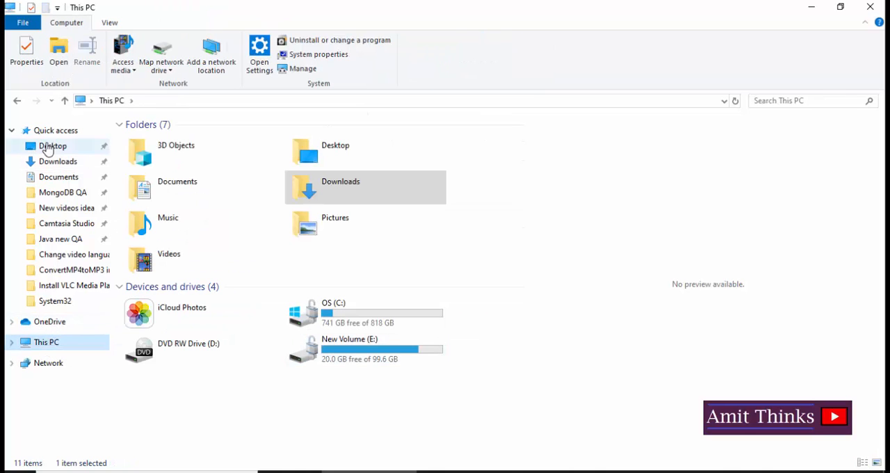
left_click(370, 324)
double_click(371, 324)
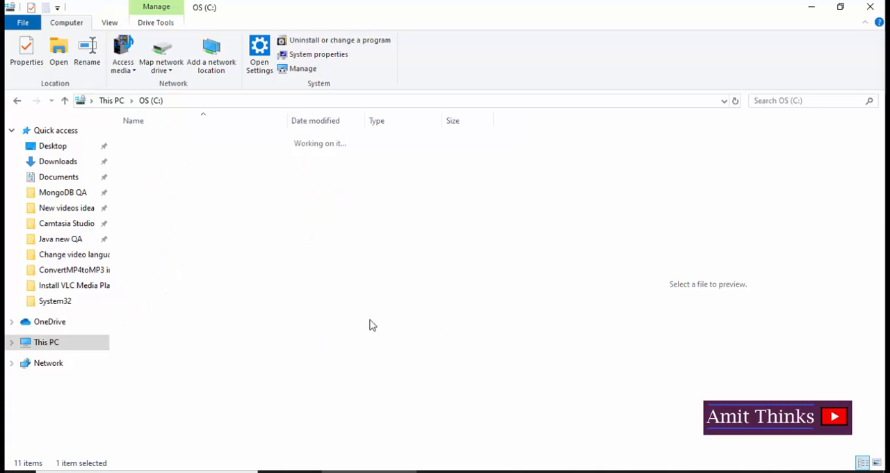
- Create a folder named TC on the C: drive and paste the copied zip archive into it
left_click(313, 66)
type("TC")
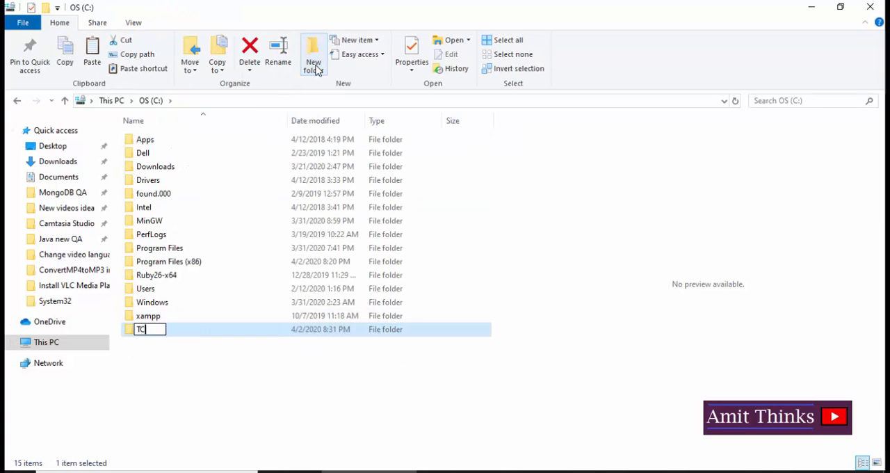
key("Return")
key("Return")
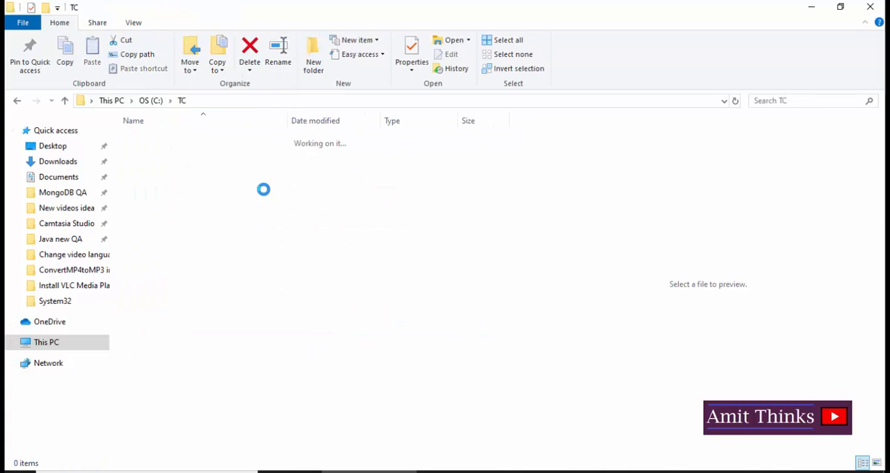
right_click(264, 190)
left_click(295, 280)
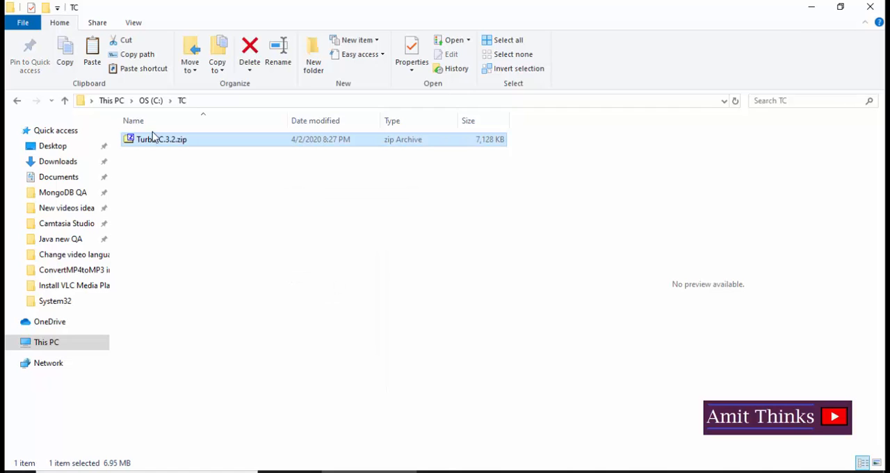
- Extract Turbo.C.3.2.zip with WinRAR to the destination path C:\TC\Turbo.C.3.2
right_click(159, 140)
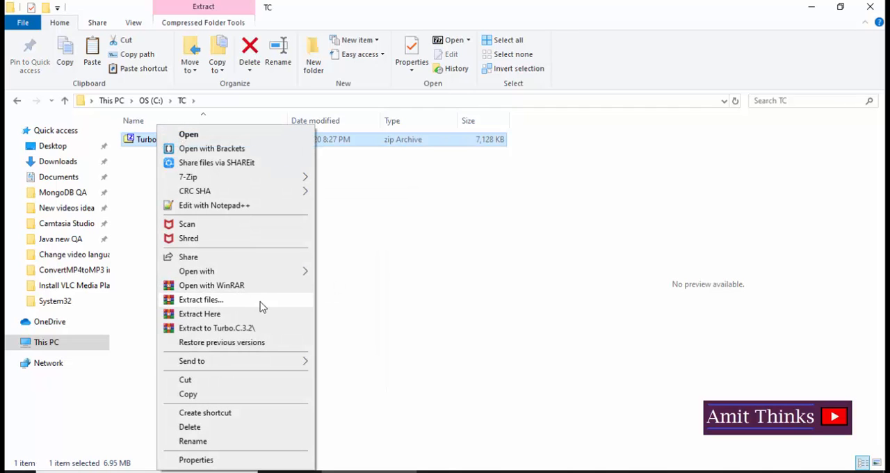
left_click(253, 305)
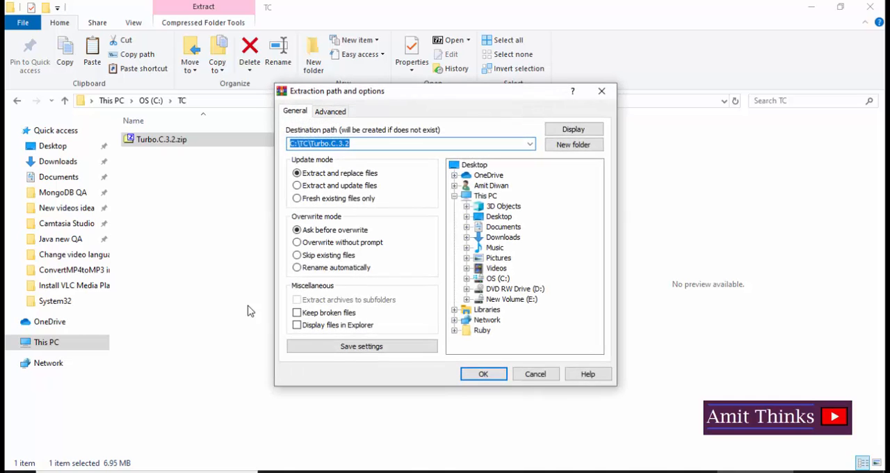
left_click(495, 378)
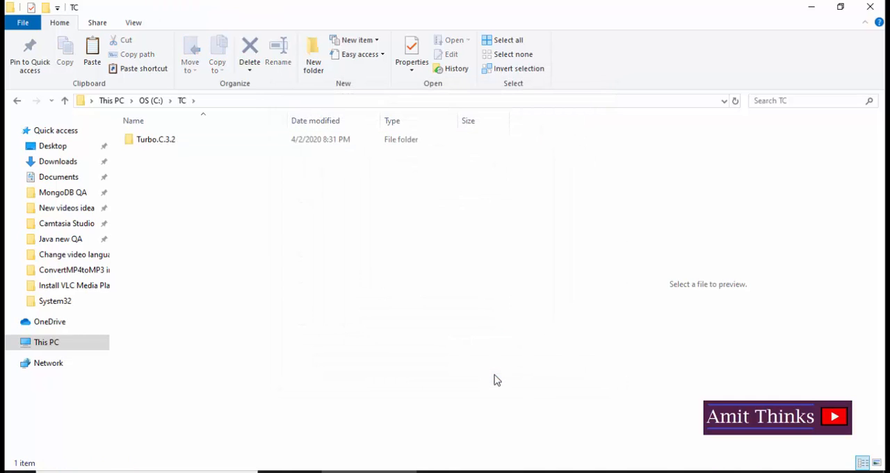
- Move all items from the inner Turbo.C.3.2 folder up into C:\TC and delete the outer Turbo.C.3.2 folder
key("Down")
key("Return")
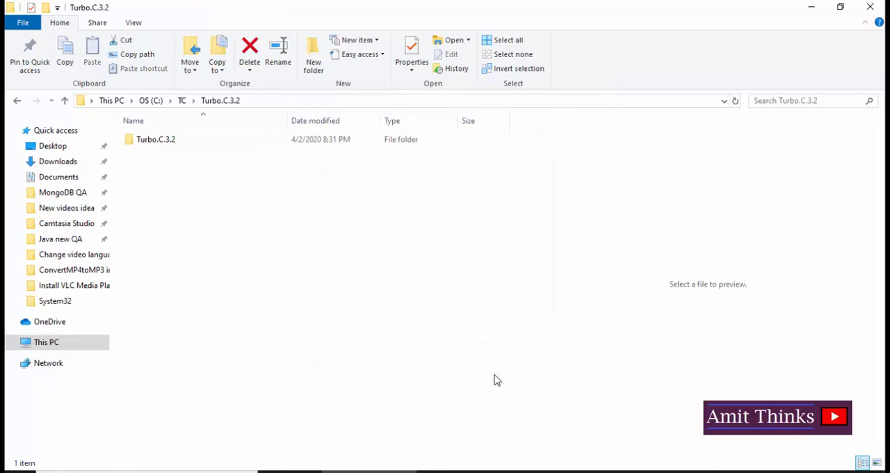
key("Down")
key("Return")
key("ctrl+a")
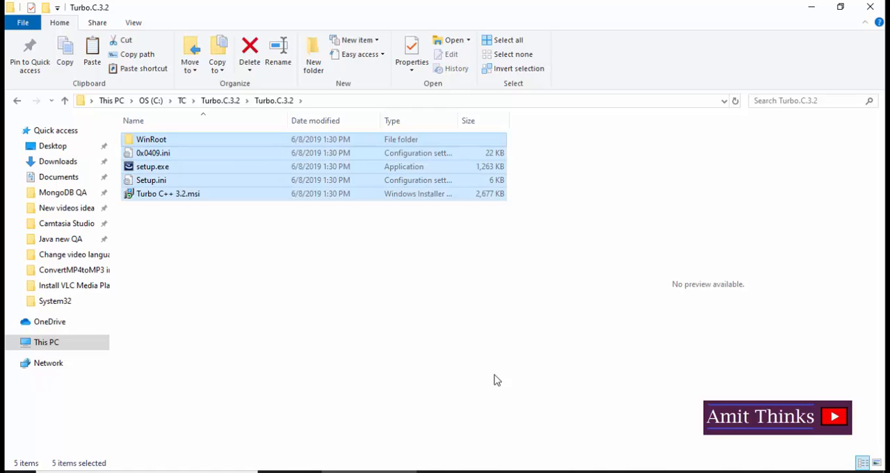
key("BackSpace")
key("BackSpace")
left_click(231, 240)
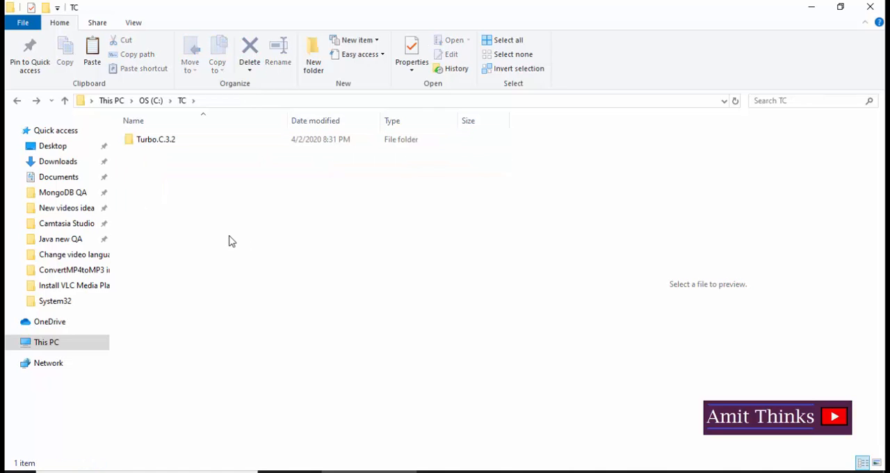
key("ctrl+v")
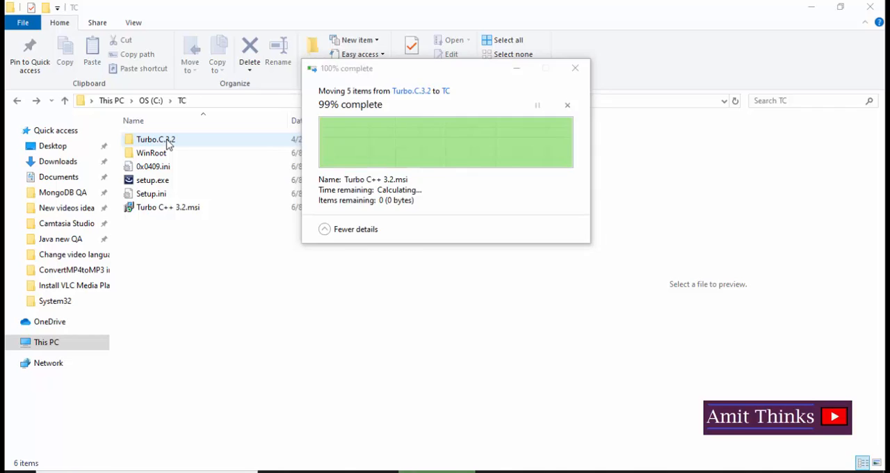
left_click(167, 143)
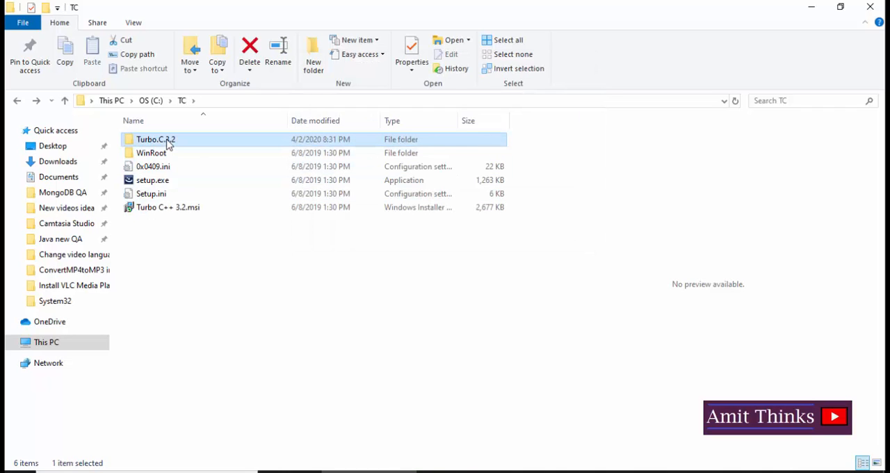
key("Delete")
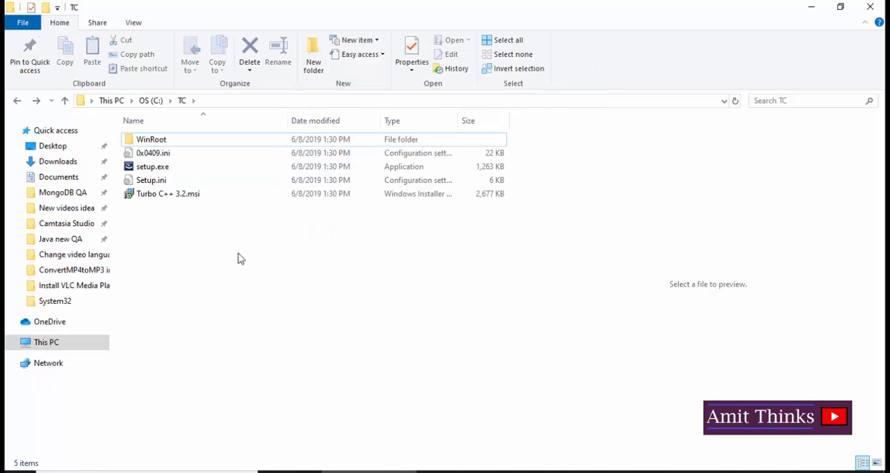
- Run setup.exe, accept the license agreement and install Turbo C++ 3.2 with the Typical settings to C:\TURBOC3
double_click(165, 168)
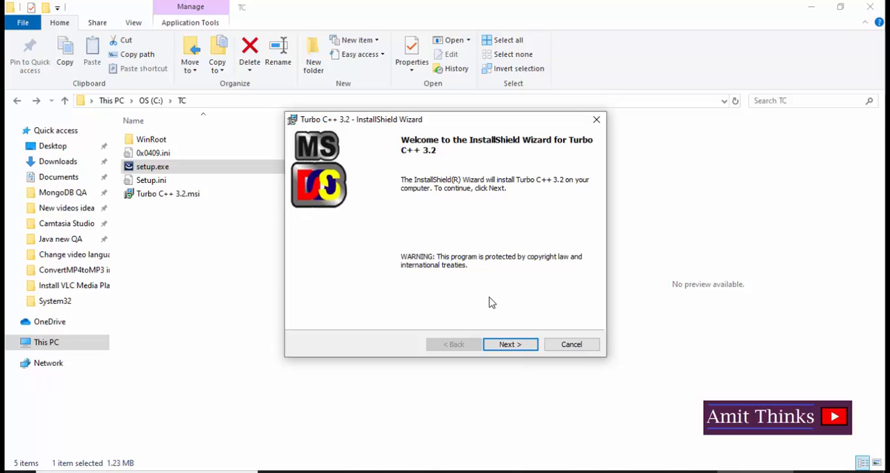
left_click(511, 347)
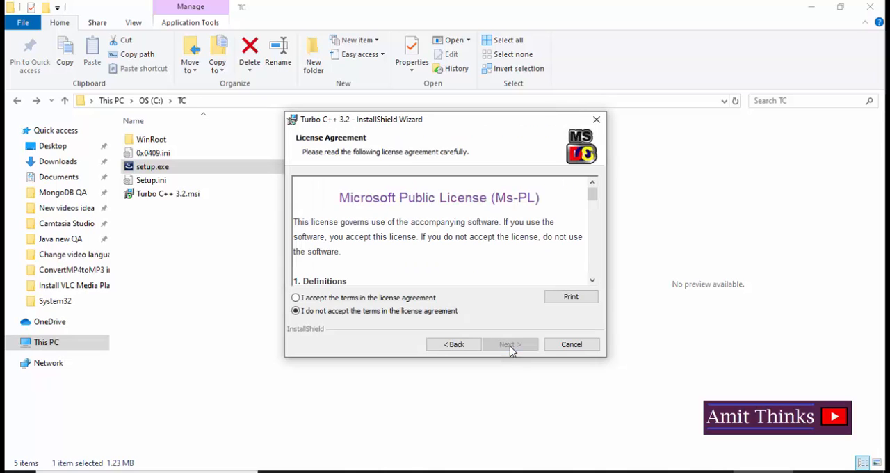
left_click(296, 298)
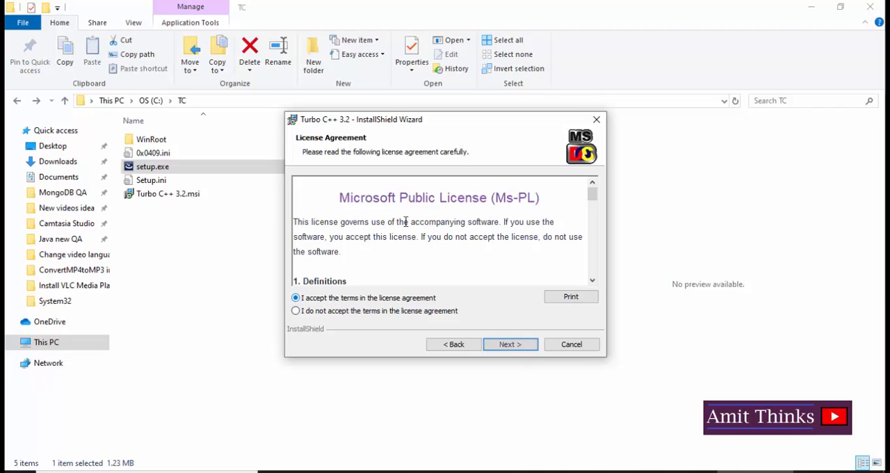
left_click(522, 346)
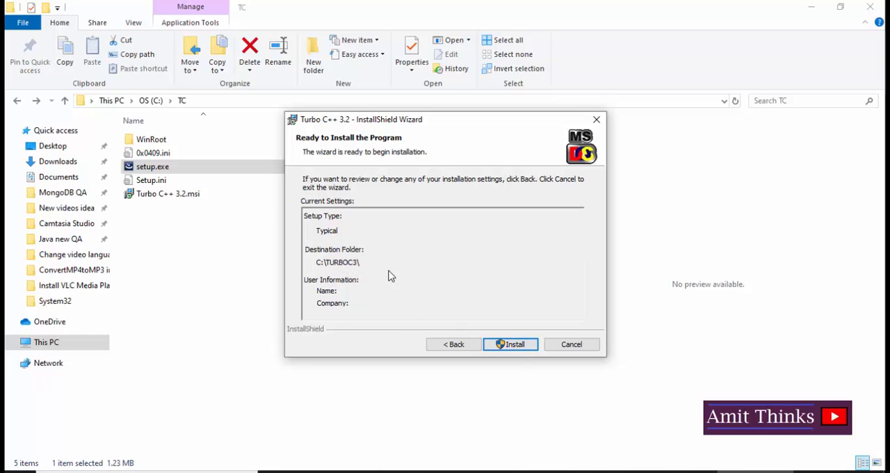
left_click(510, 345)
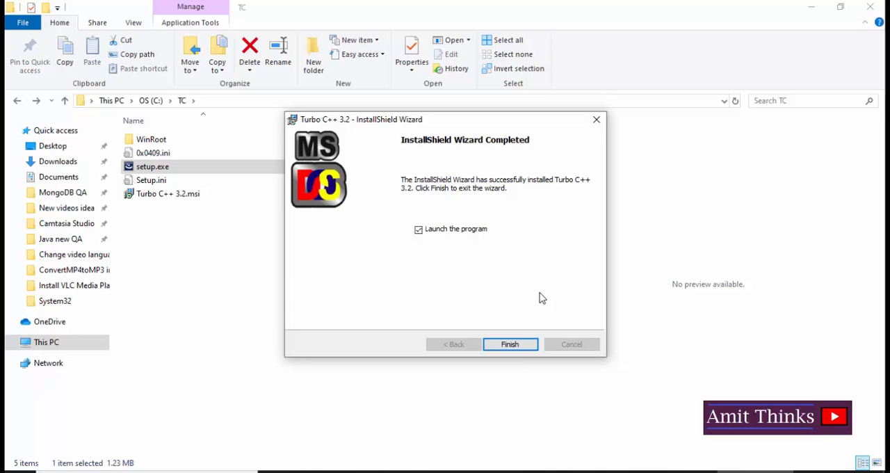
- Open the BIN folder inside C:\TURBOC3 to inspect the installed program files
left_click(152, 100)
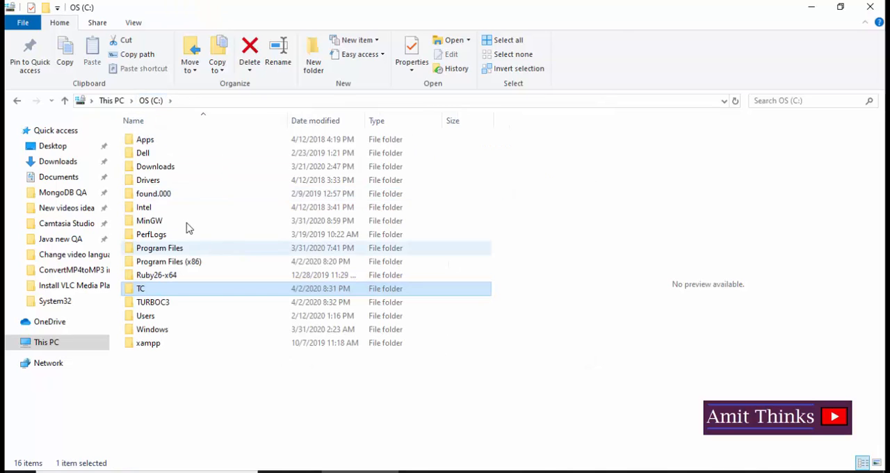
left_click(173, 306)
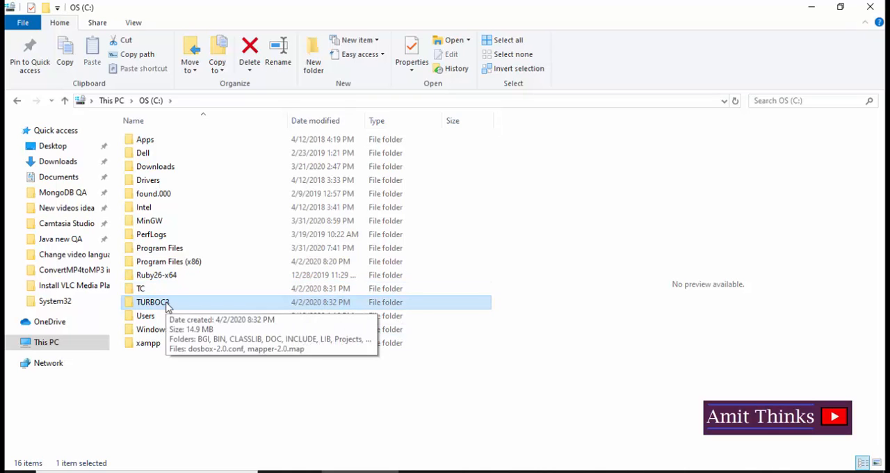
double_click(166, 305)
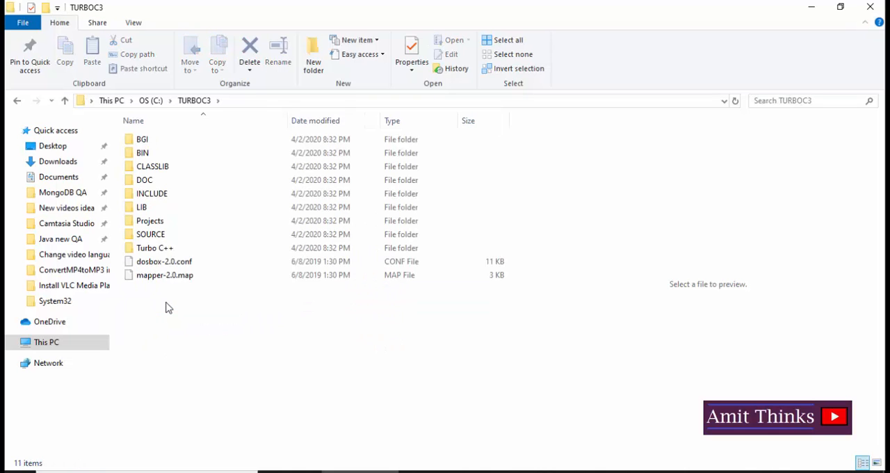
double_click(157, 152)
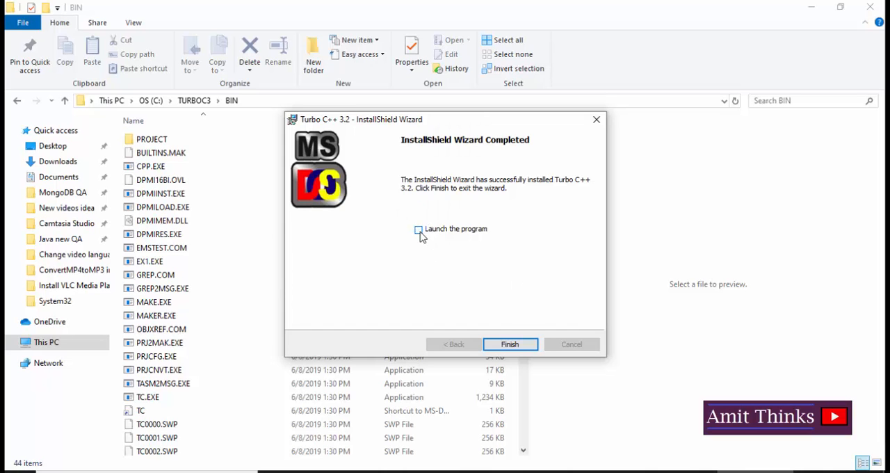
- Finish the installation wizard without launching the program and open Turbo C++ from its desktop shortcut
left_click(517, 346)
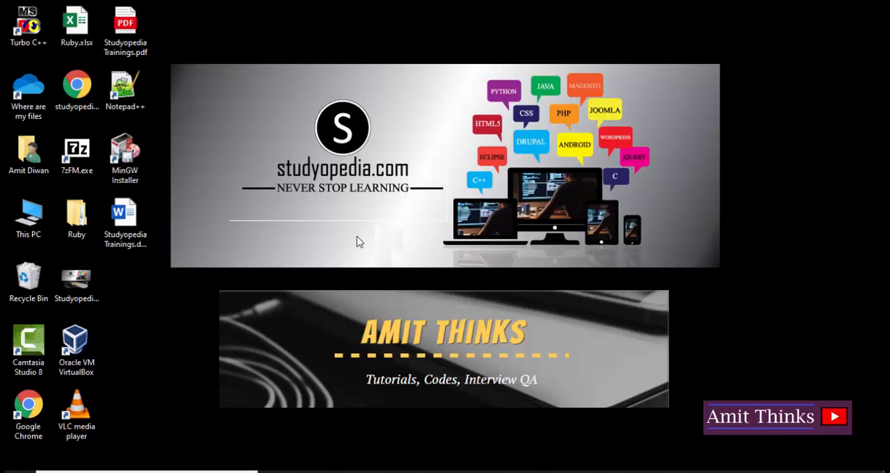
left_click(36, 32)
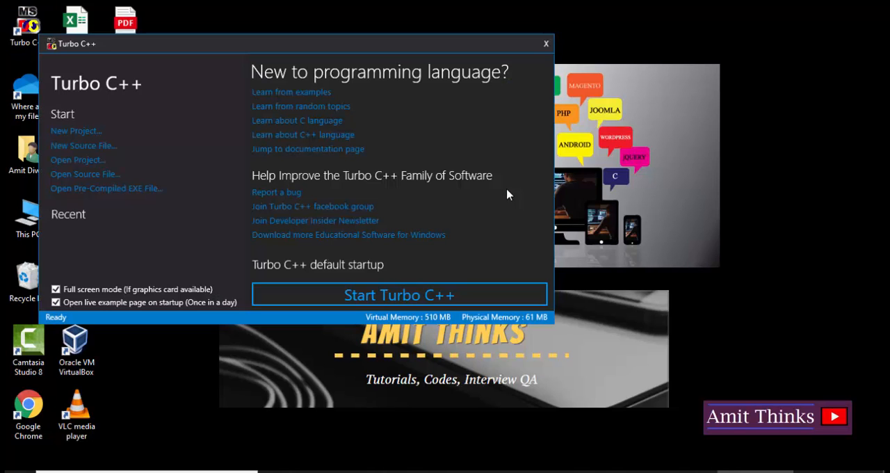
- Start Turbo C++ with its default startup and maximize the 1HELLO.C editor window
left_click_drag(399, 44, 529, 60)
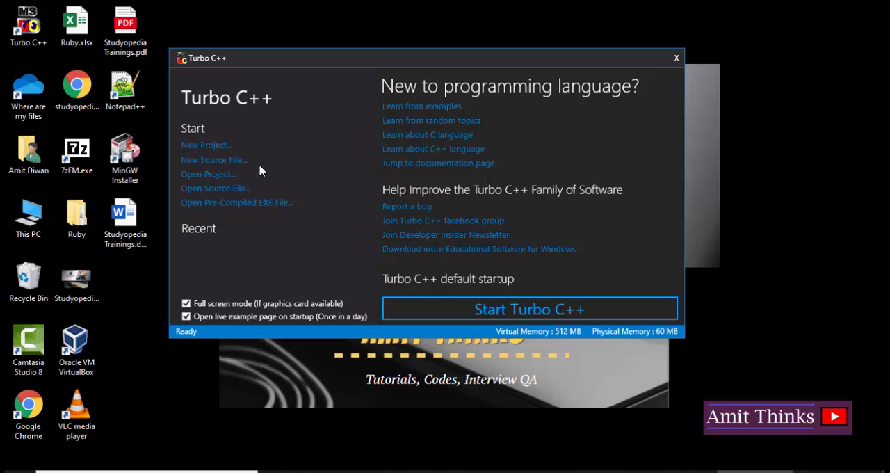
left_click(603, 310)
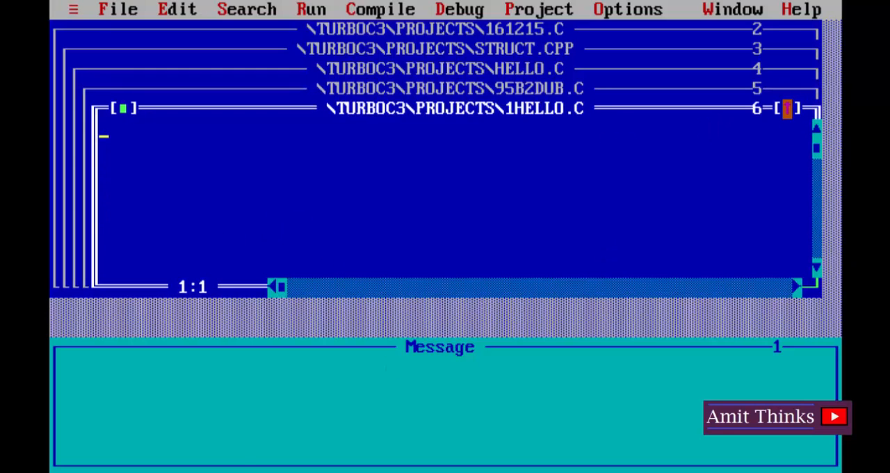
left_click(787, 107)
left_click(124, 9)
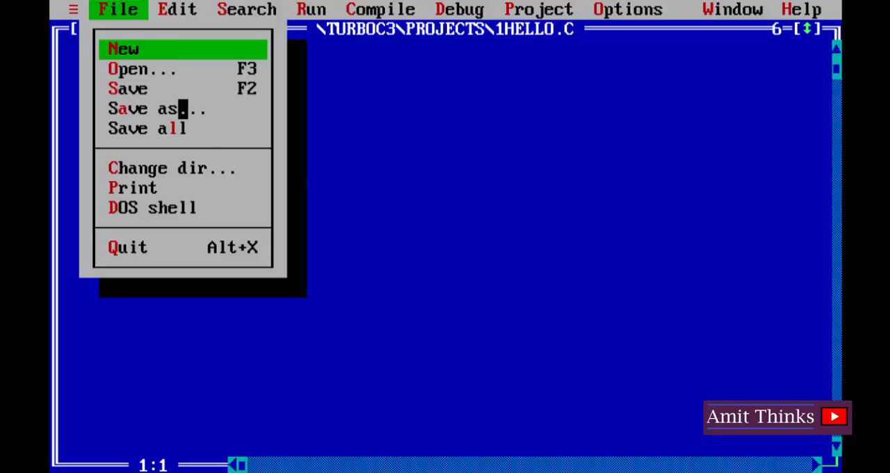
left_click(347, 189)
left_click(375, 10)
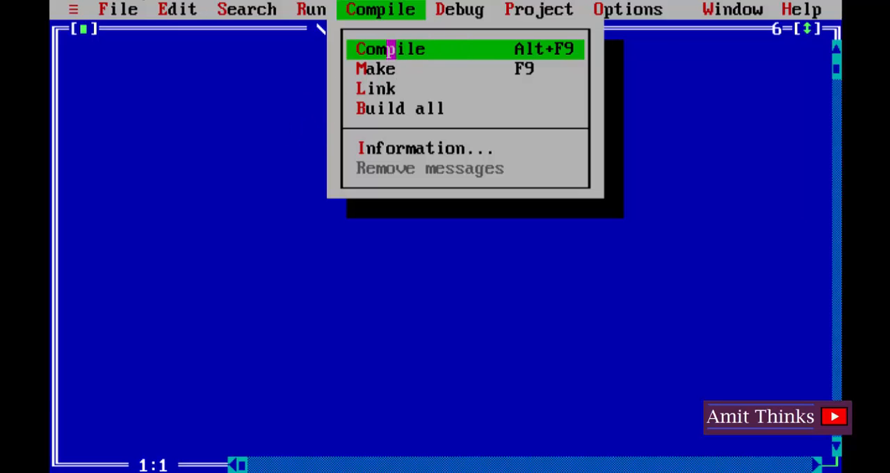
left_click(306, 10)
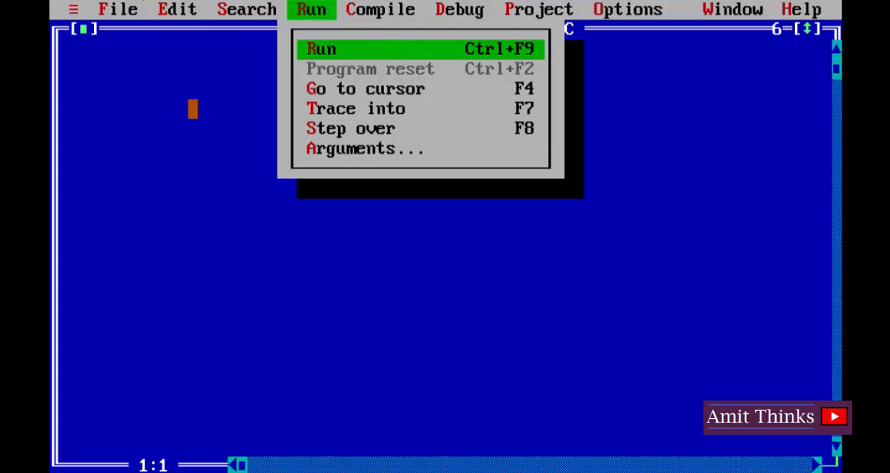
- Enter #include<stdio.h> as the first line of 1HELLO.C and start a new line below it
left_click(183, 110)
type("#inc")
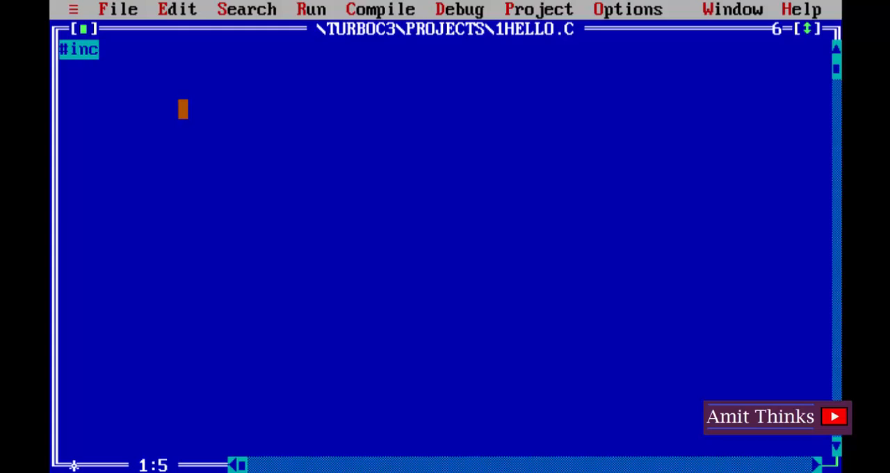
type("lude<stdio")
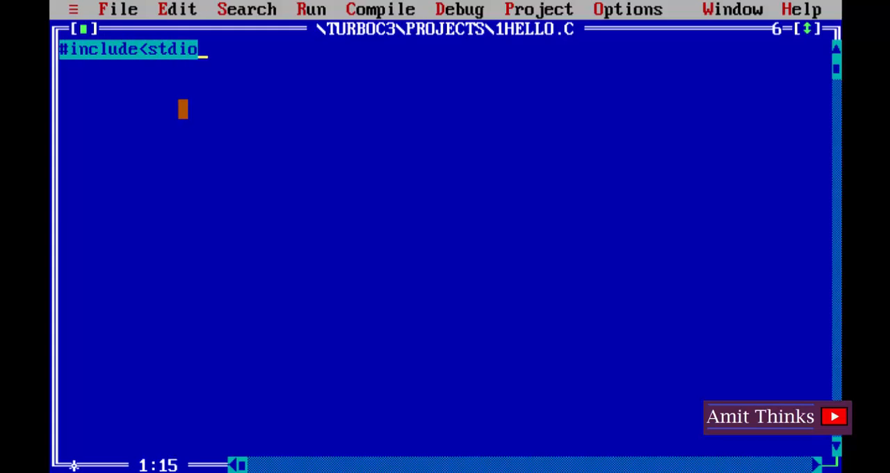
type(".h>")
key("Return")
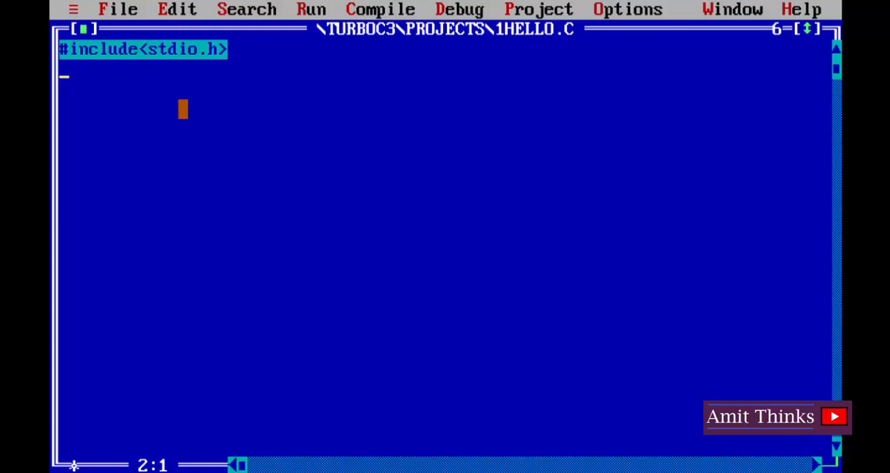
- Add void main() below the include line, with opening and closing braces on their own lines around an empty body
type("void main()")
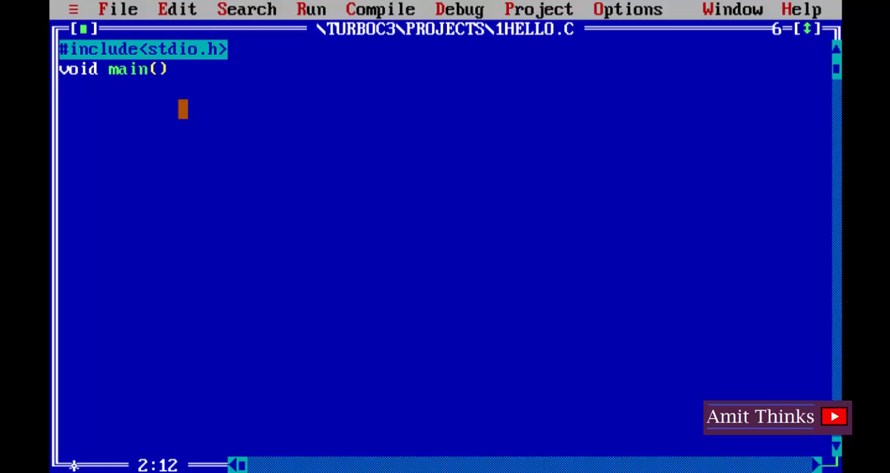
key("Return")
key("BackSpace")
key("Return")
type("{")
key("Return")
key("BackSpace")
key("BackSpace")
type("{")
key("Return")
key("Return")
key("Return")
key("Return")
- Write the statement printf("Amit Thinks YouTube Channel"); inside the body of main
type("printf(")
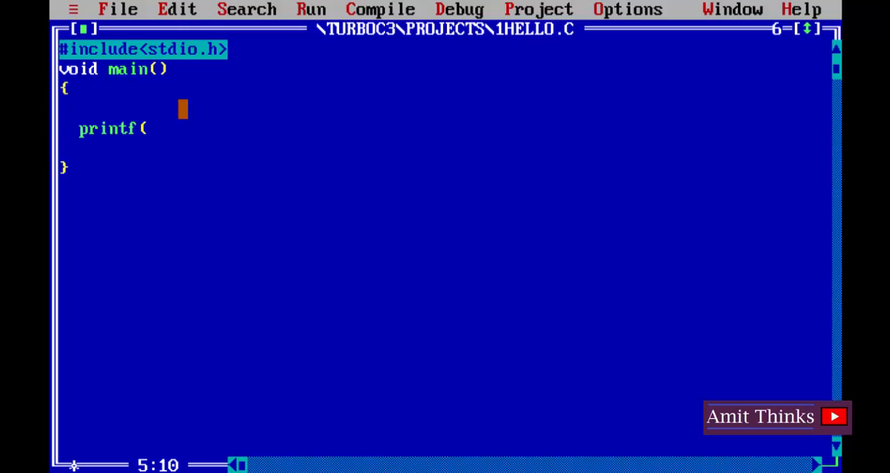
type("\"Amit Think")
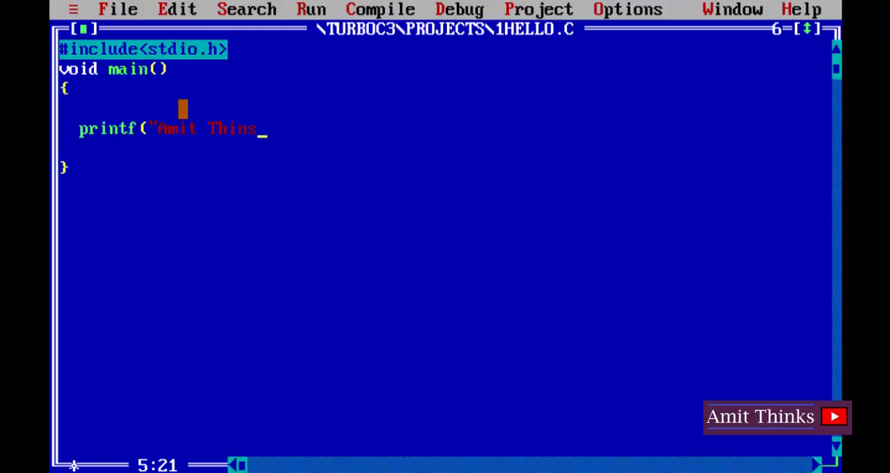
type("s YouTube ")
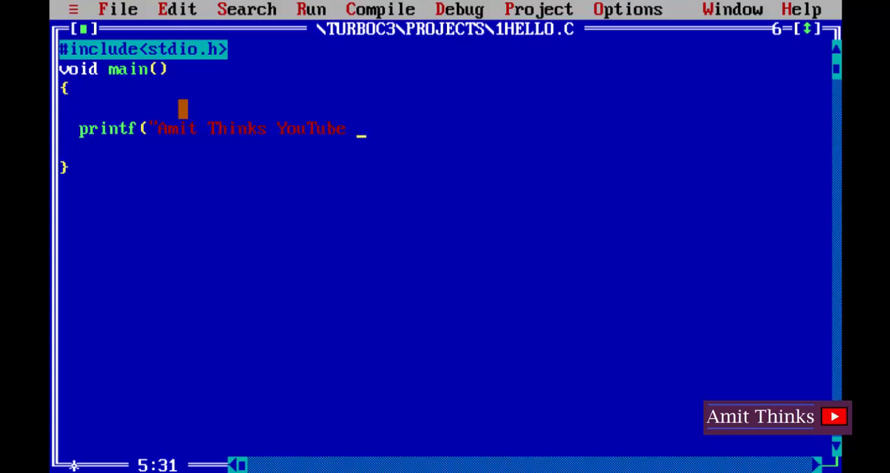
type("Channel\")")
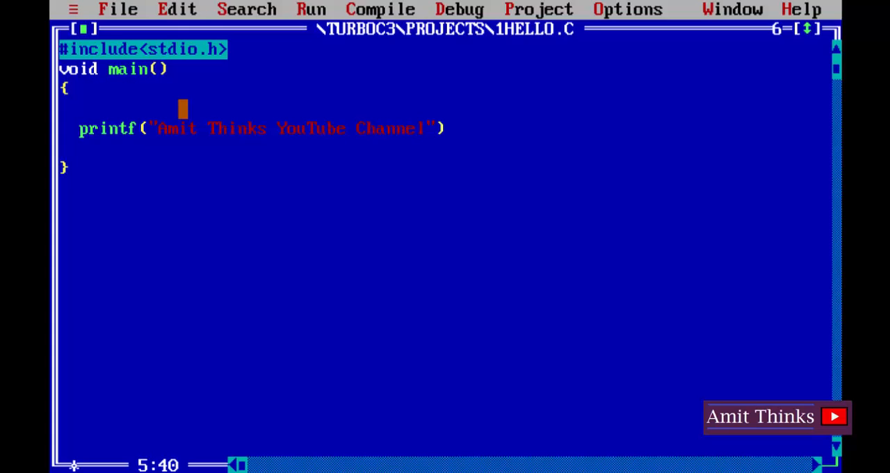
type(";")
- Add getch(); on a new line below the printf statement
key("Return")
type("getch")
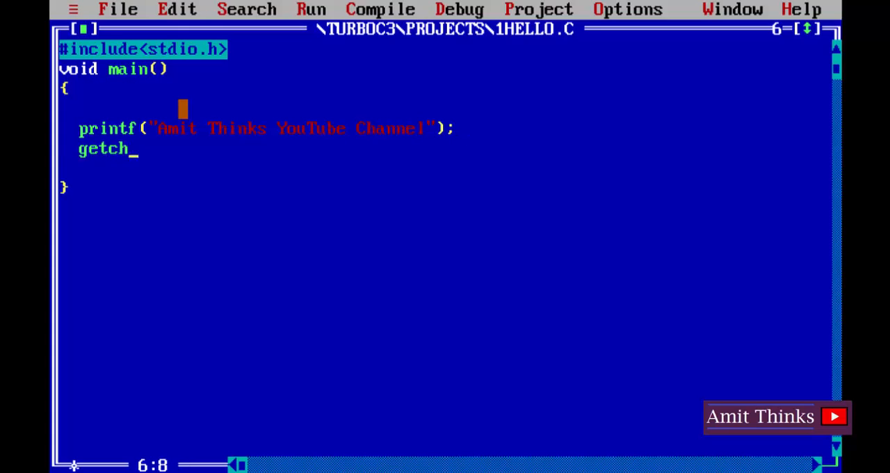
type("();")
- Remove the blank line between the opening brace and the printf statement, and return the cursor to the lower lines
key("Up")
key("Up")
key("Up")
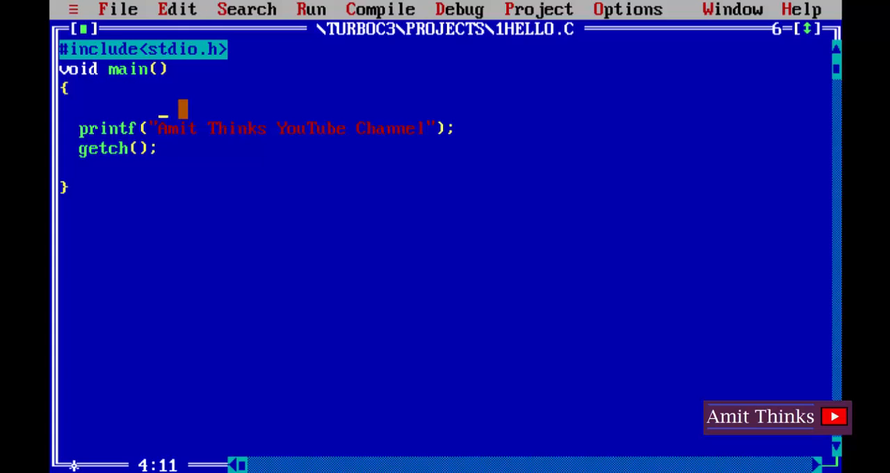
key("Left")
key("End")
key("Delete")
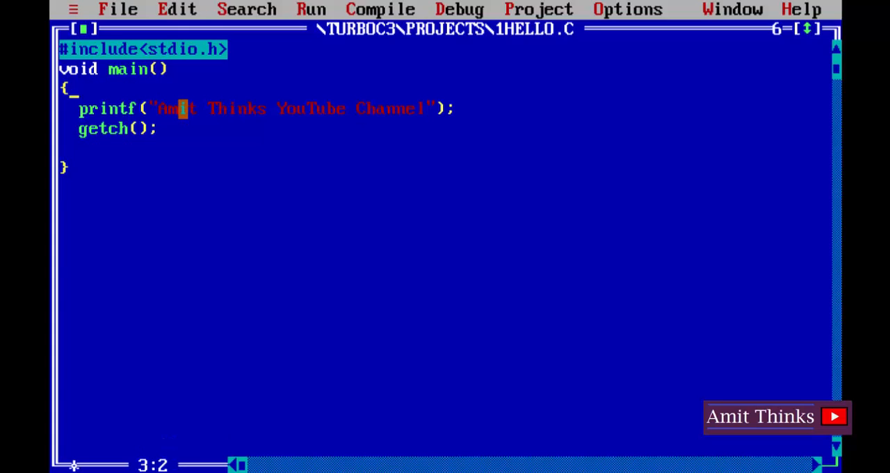
key("Down")
key("Down")
- Compile 1HELLO.C and dismiss the compilation report
left_click(411, 9)
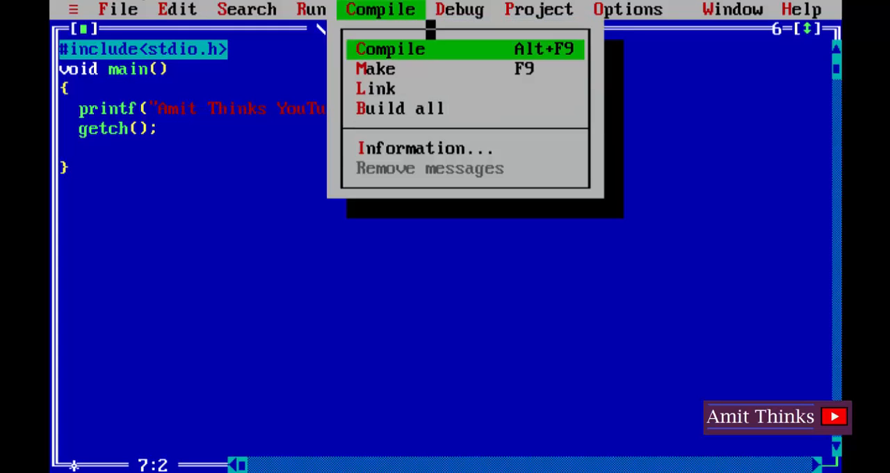
left_click(427, 49)
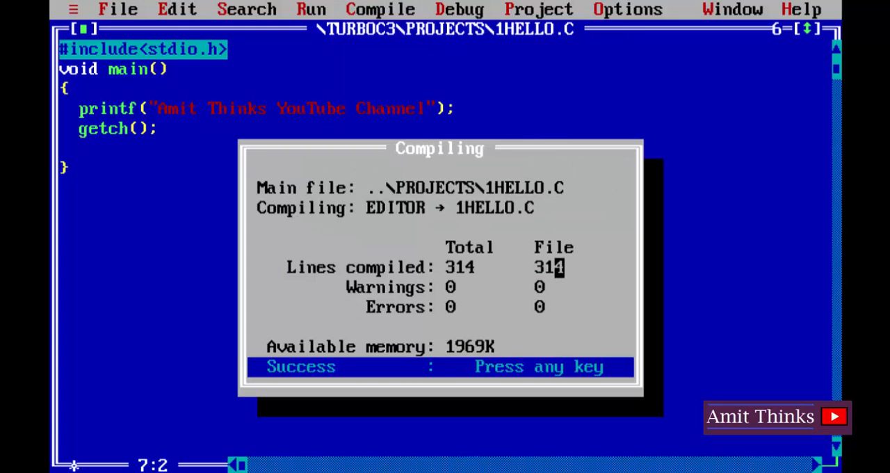
key("Return")
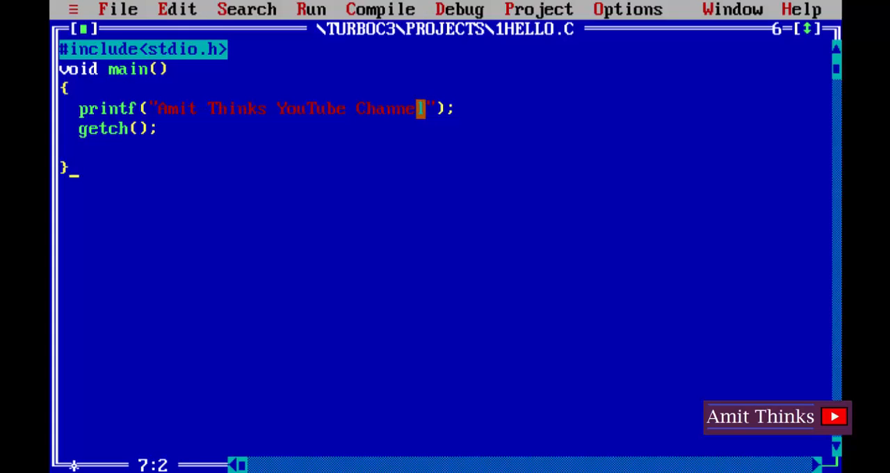
- Run the compiled program, view its printed text, and return to the code editor
left_click_drag(421, 109, 149, 109)
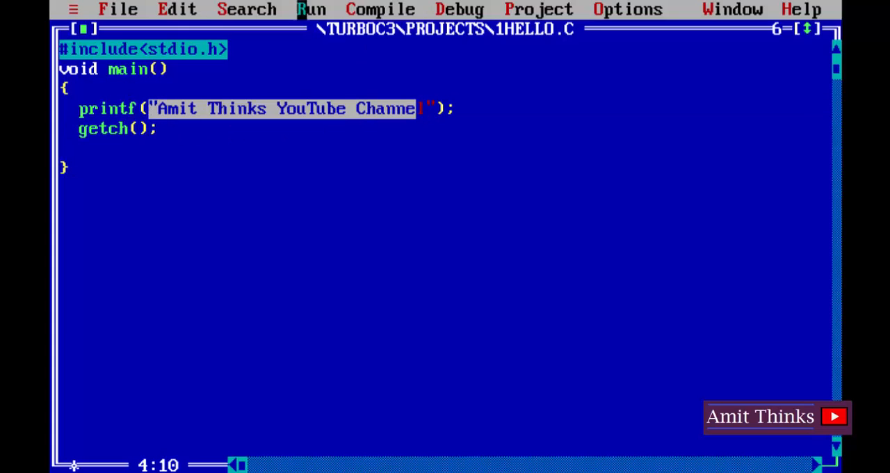
left_click(570, 148)
left_click(321, 9)
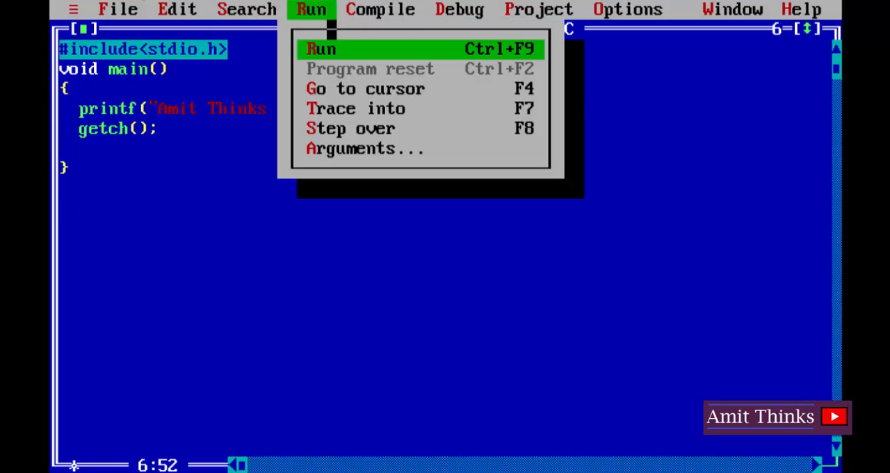
left_click(361, 48)
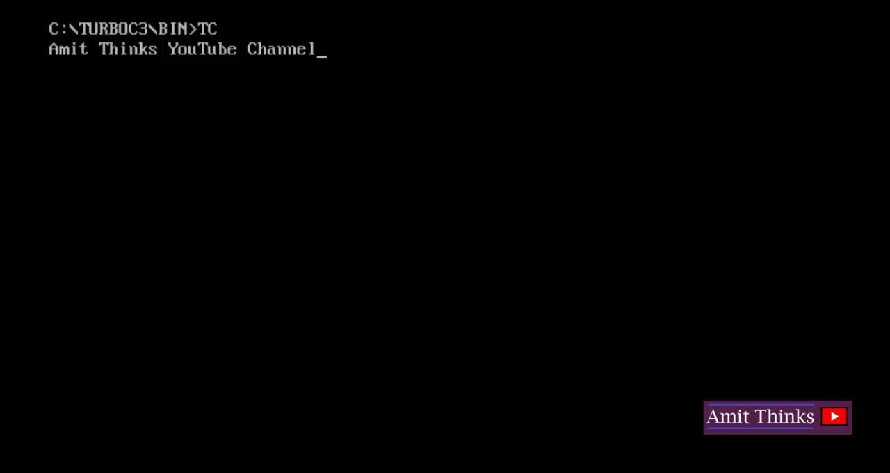
key("Return")
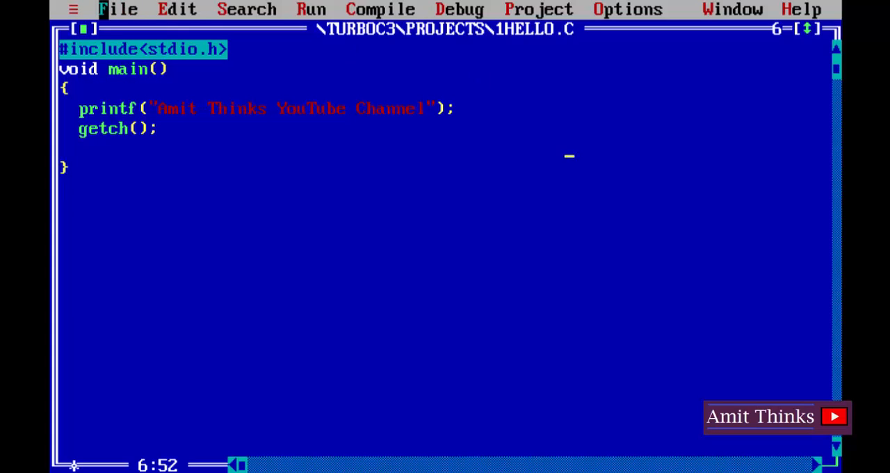
- Save the program under the new file name amit.c in C:\TURBOC3\BIN, and save the file once more
left_click(125, 9)
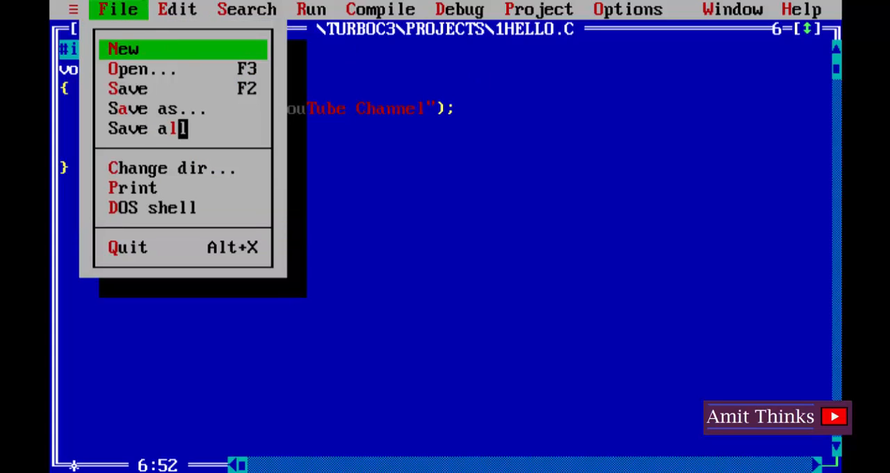
left_click(189, 108)
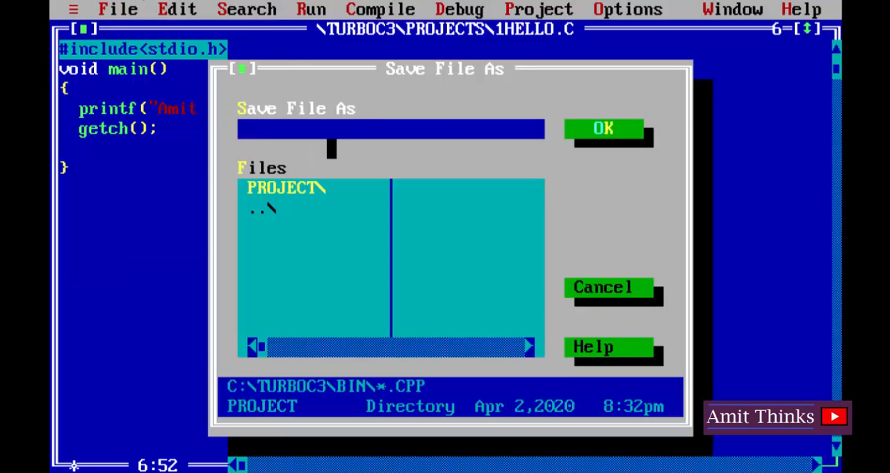
type("amit.c")
left_click(618, 129)
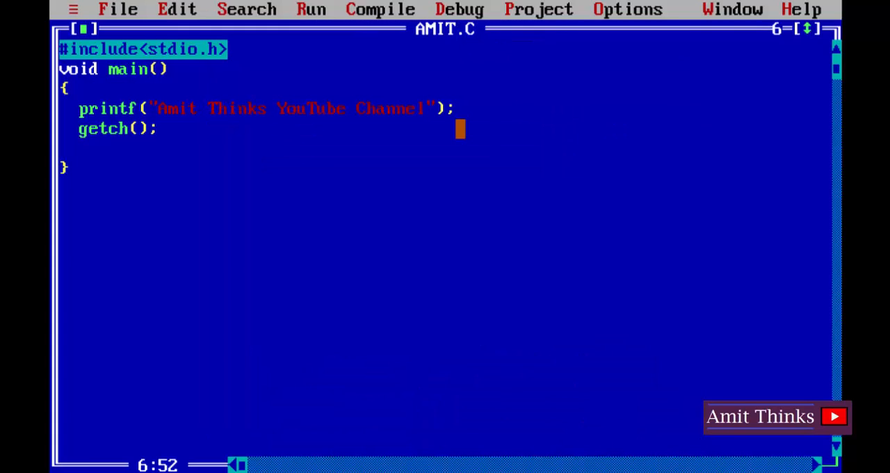
left_click(113, 8)
left_click(146, 88)
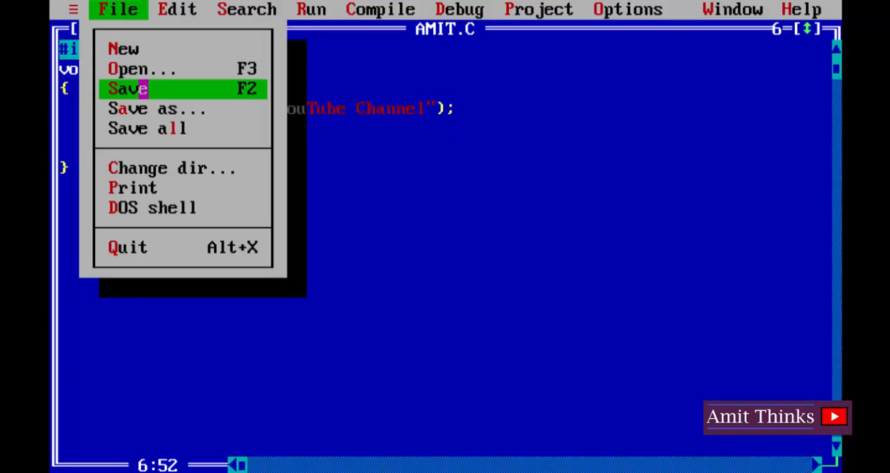
- Switch to File Explorer's C:\TURBOC3\BIN folder and check the saved AMIT.C file and its folder path
left_click(341, 170)
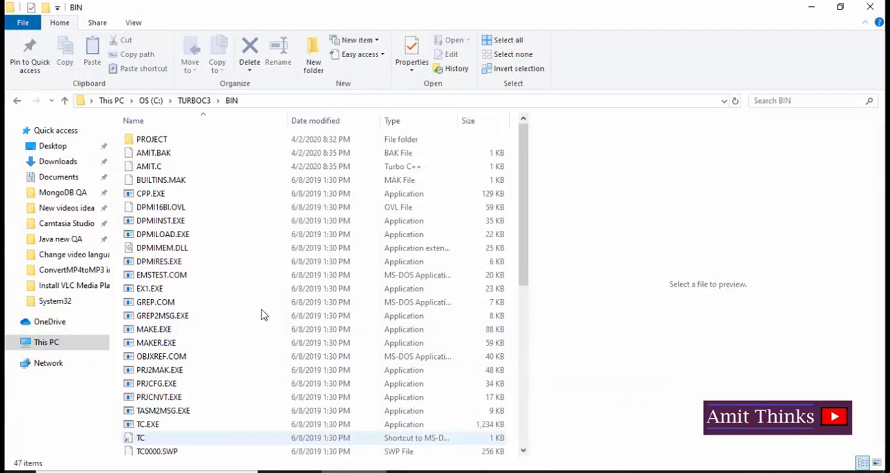
left_click(170, 170)
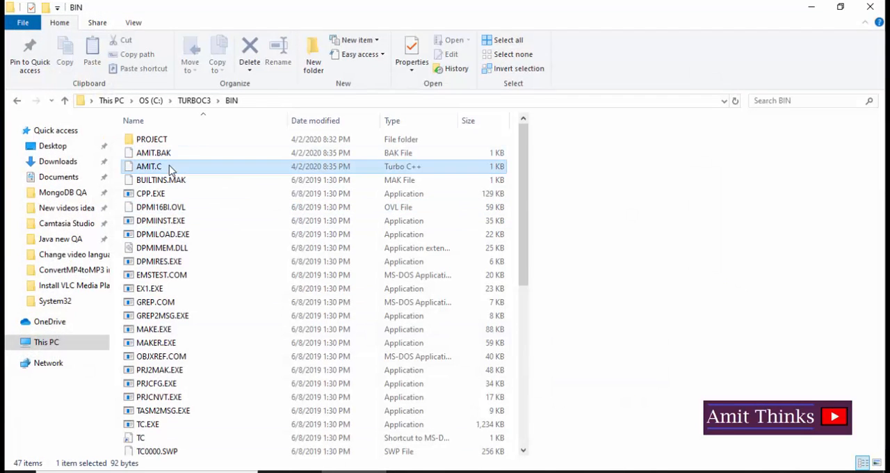
left_click(253, 100)
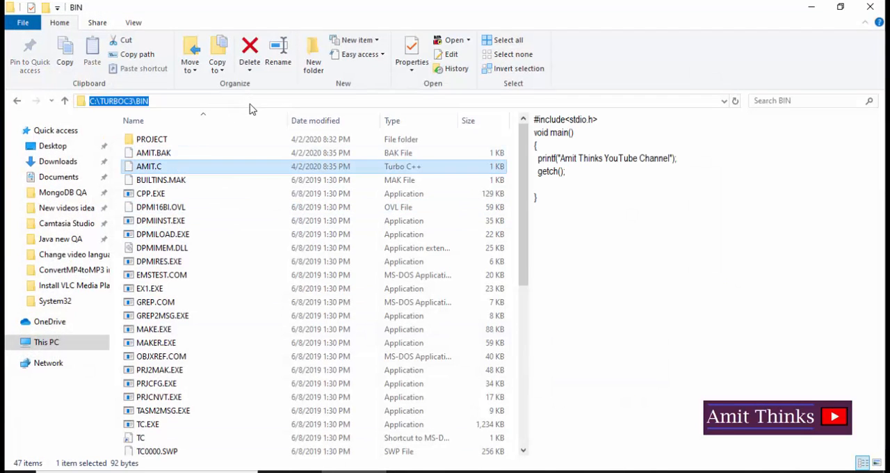
- Open AMIT.C from the BIN folder for editing in Notepad++
left_click(178, 171)
right_click(178, 171)
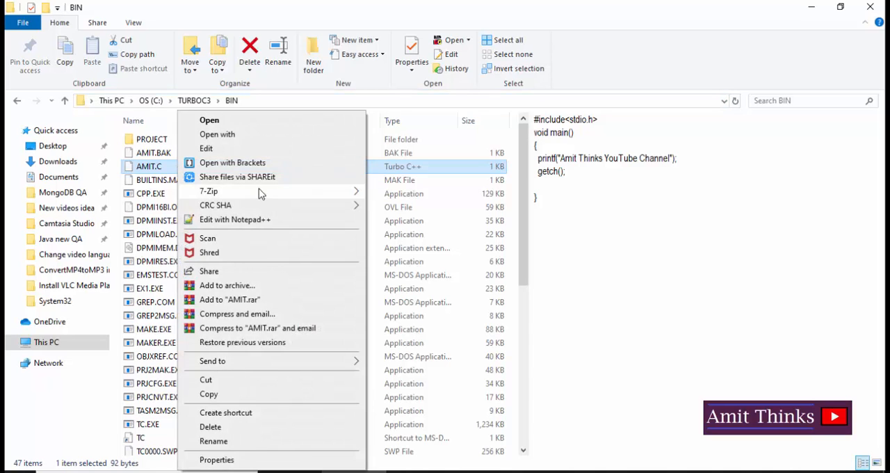
left_click(253, 223)
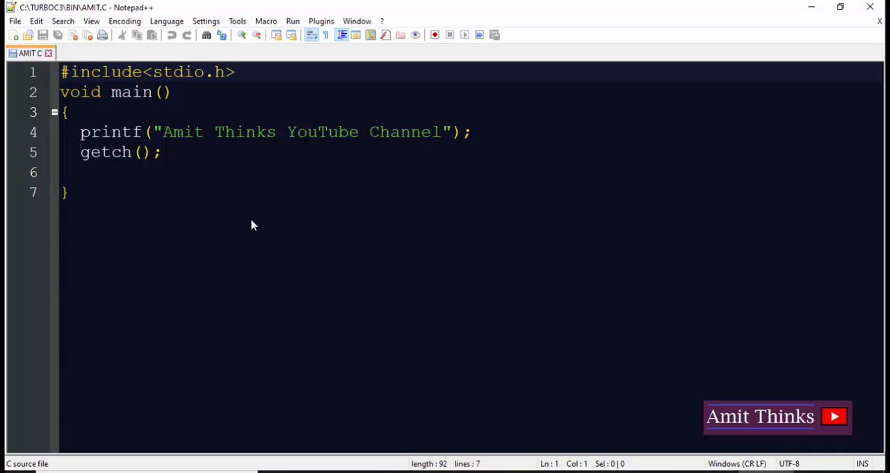
left_click(199, 151)
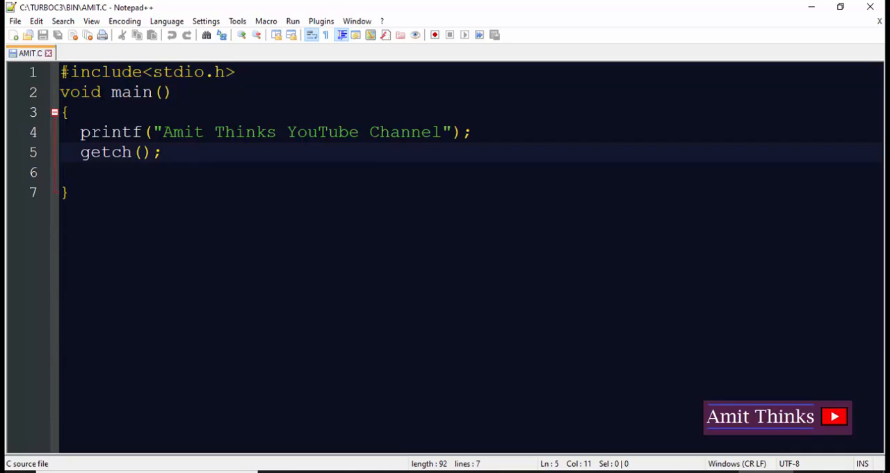
key("ctrl+a")
left_click(357, 179)
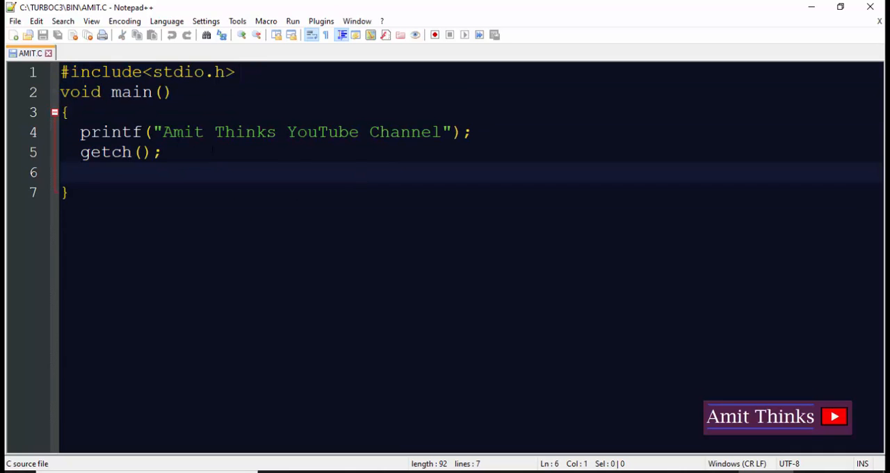
left_click(163, 132)
key("Left")
key("Left")
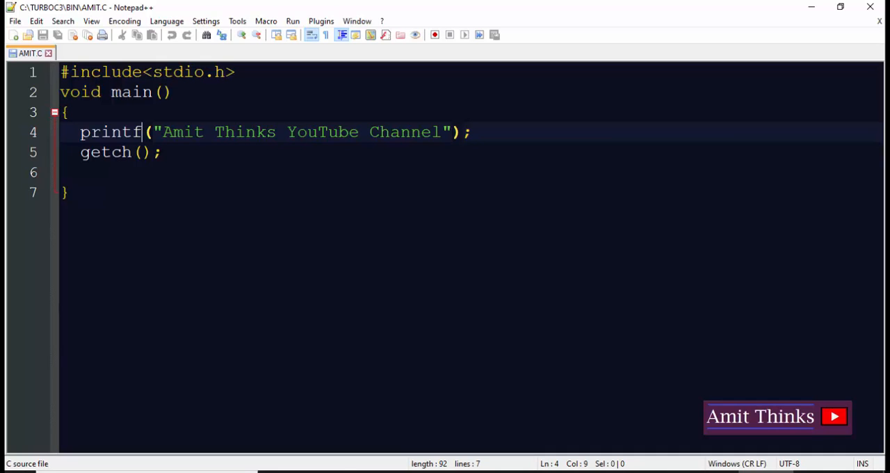
left_click(148, 194)
key("Return")
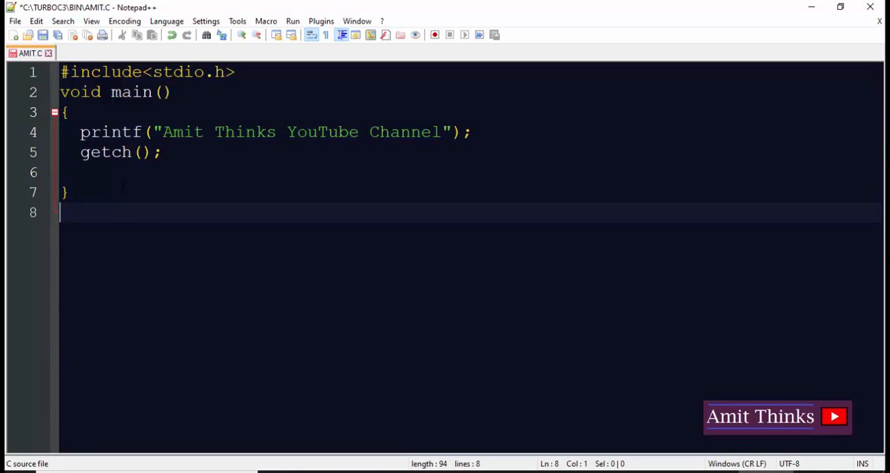
key("Return")
- Create a new blank document and write "C language: .c" on its first line
key("ctrl+n")
type("c")
key("BackSpace")
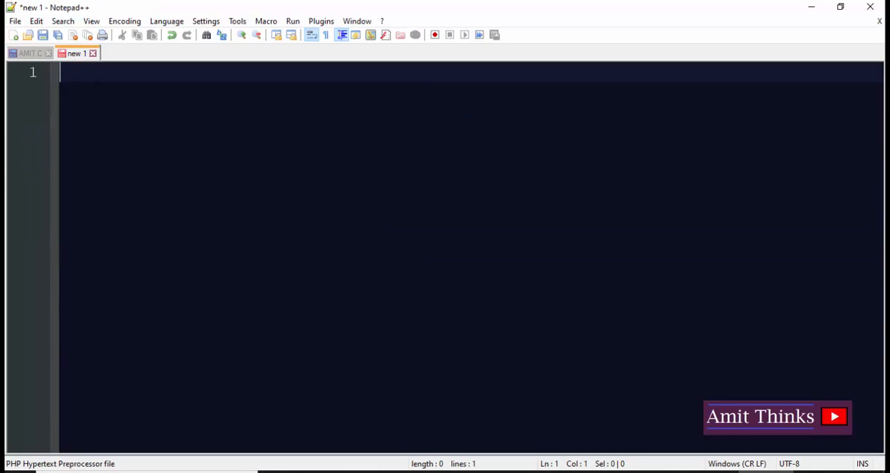
type("C")
type(" language")
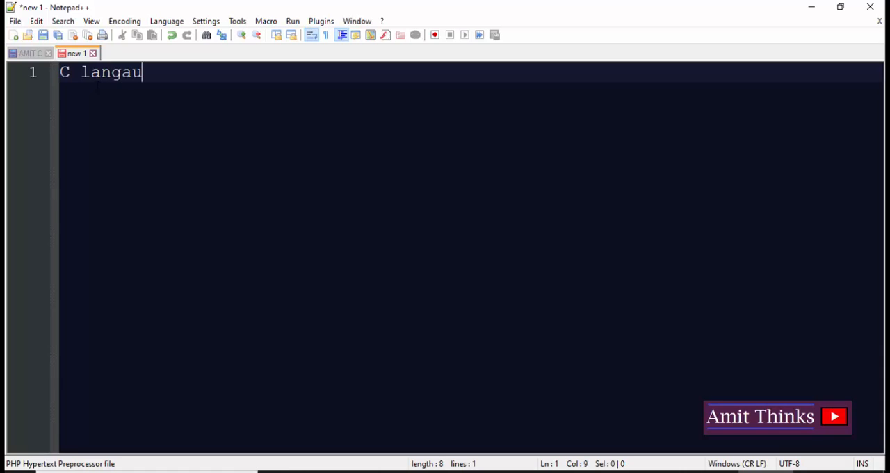
key("BackSpace")
type("e: .c")
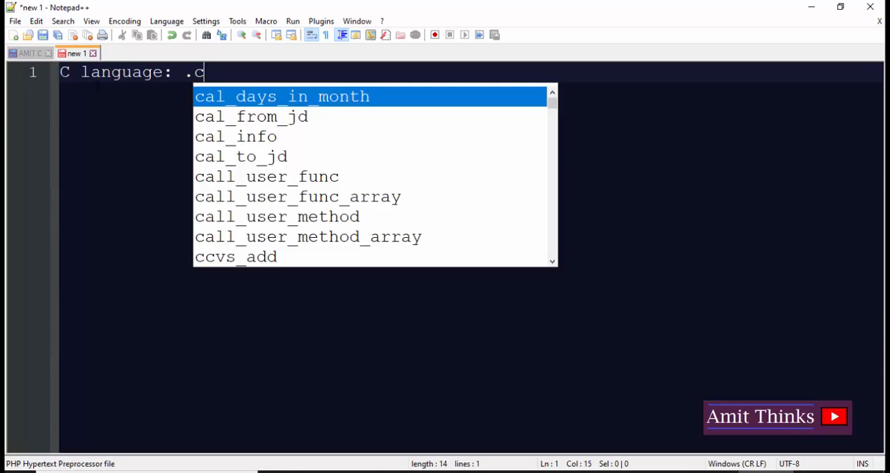
- Dismiss the autocomplete suggestions and add "C++: .cpp" on the second line of the new document
key("Escape")
key("Return")
type("C")
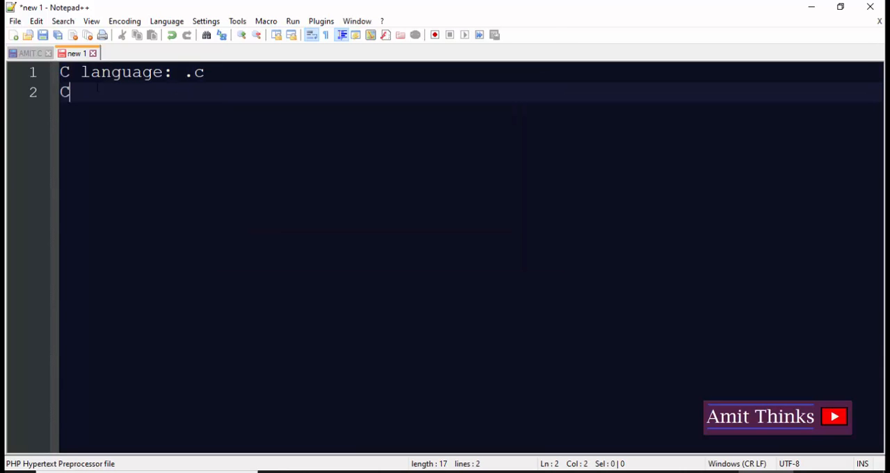
type("++: .cpp")
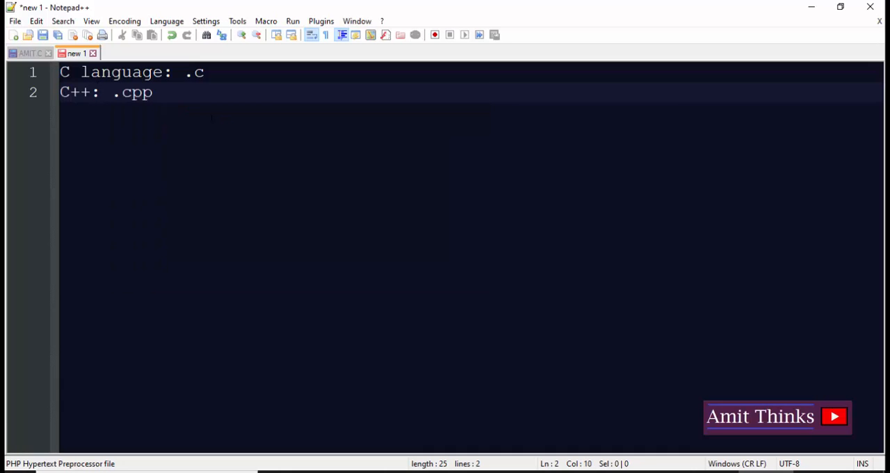